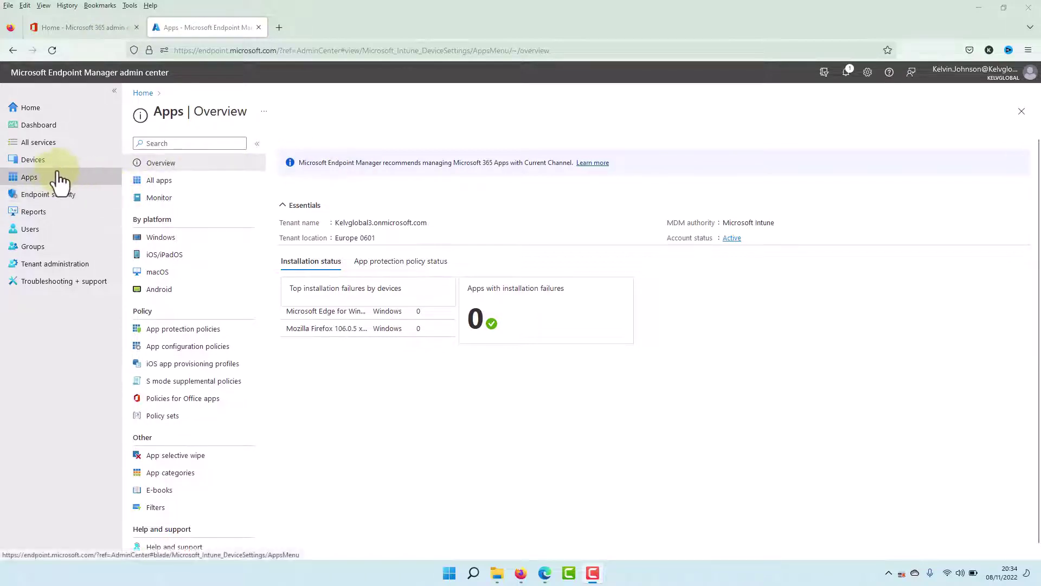
- Show the Windows apps list from the Apps overview
left_click(35, 179)
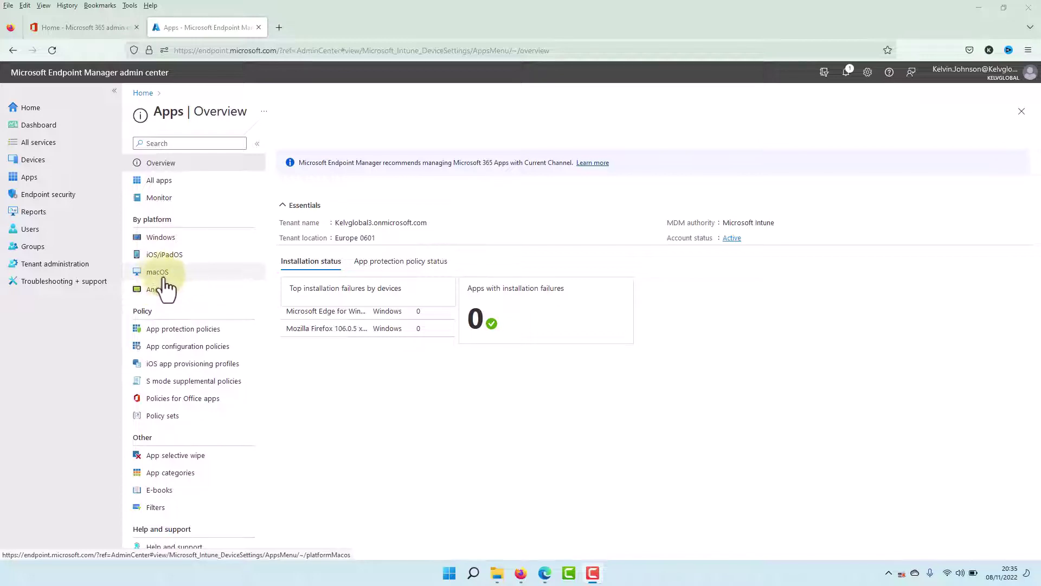
left_click(163, 245)
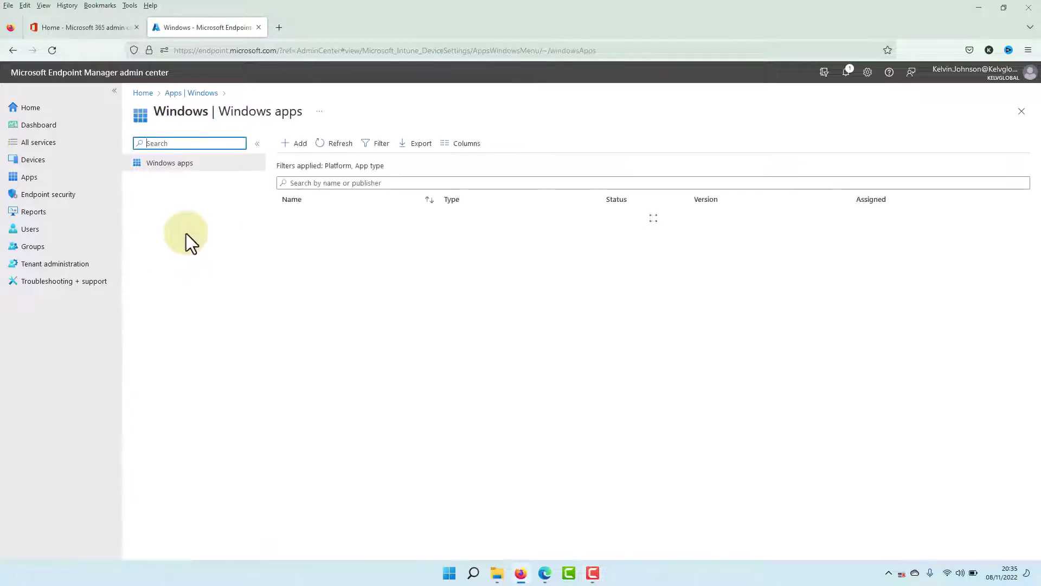
- Start a new app of type Microsoft 365 Apps for Windows 10 and later
left_click(297, 146)
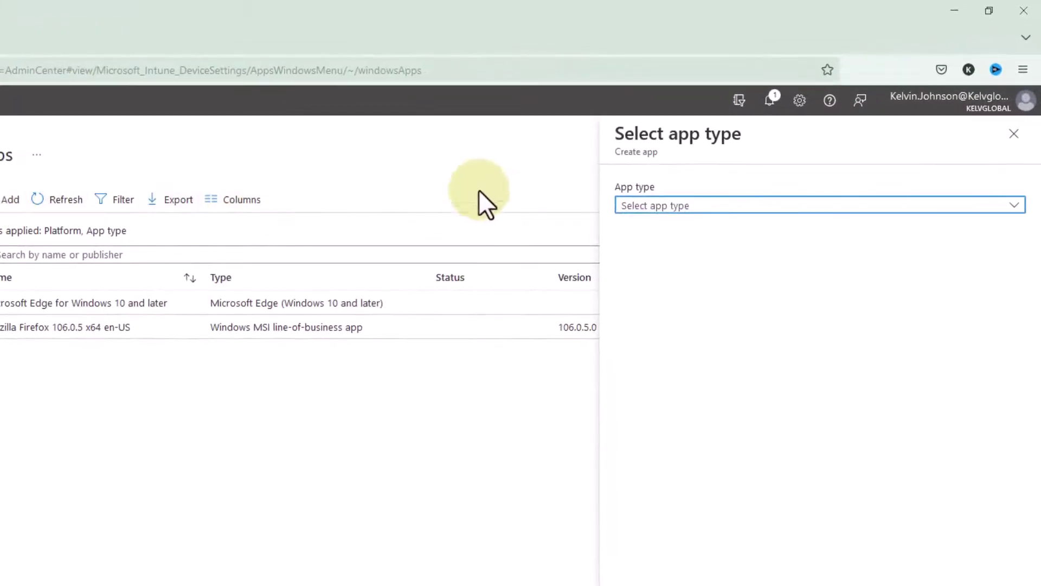
left_click(683, 208)
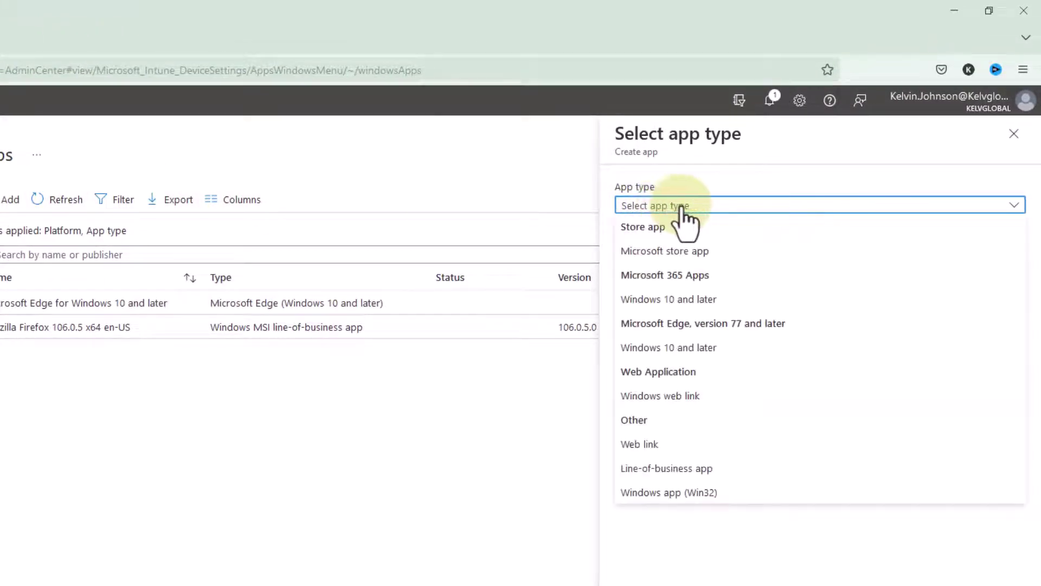
left_click(675, 301)
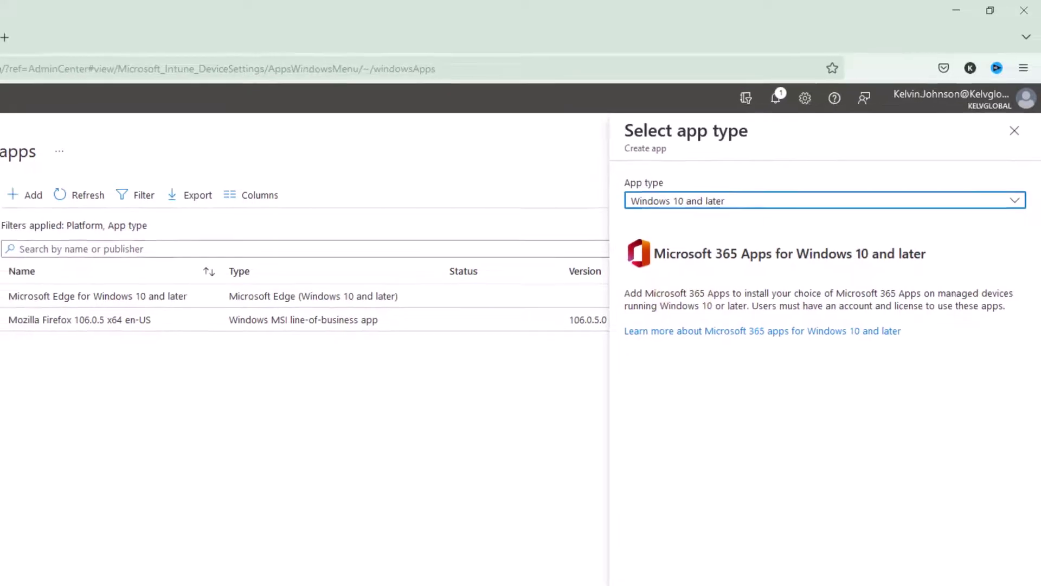
left_click(757, 541)
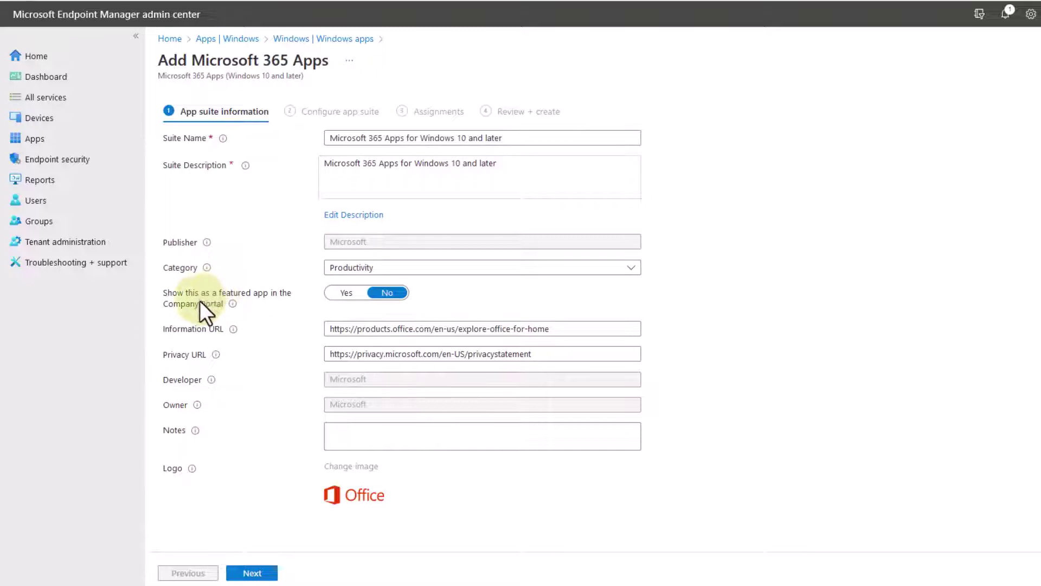
- Set 'Show this as a featured app in the Company Portal' to Yes
left_click(340, 296)
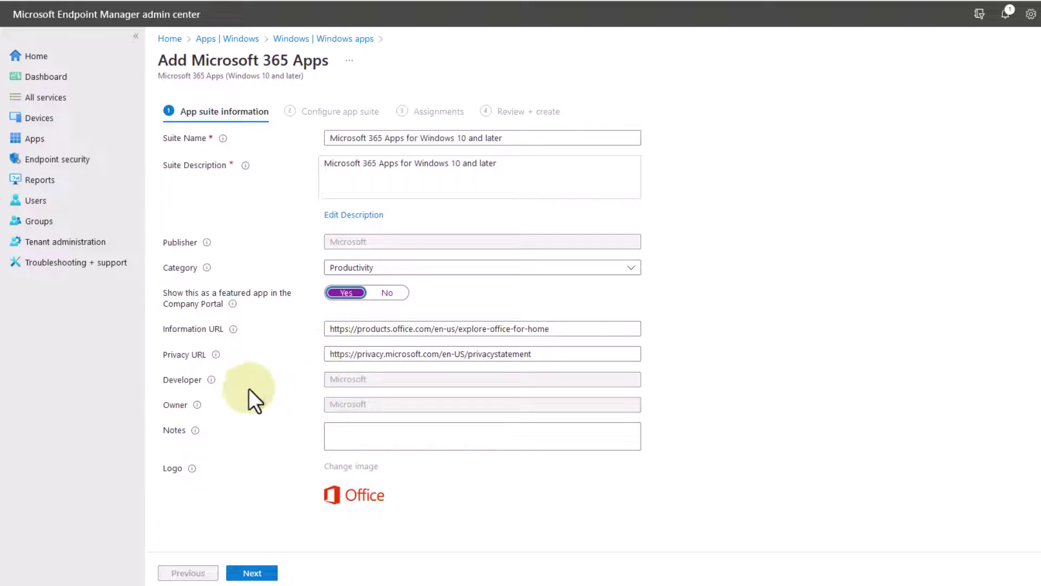
- Move to app suite configuration and keep the Configuration designer format
left_click(253, 572)
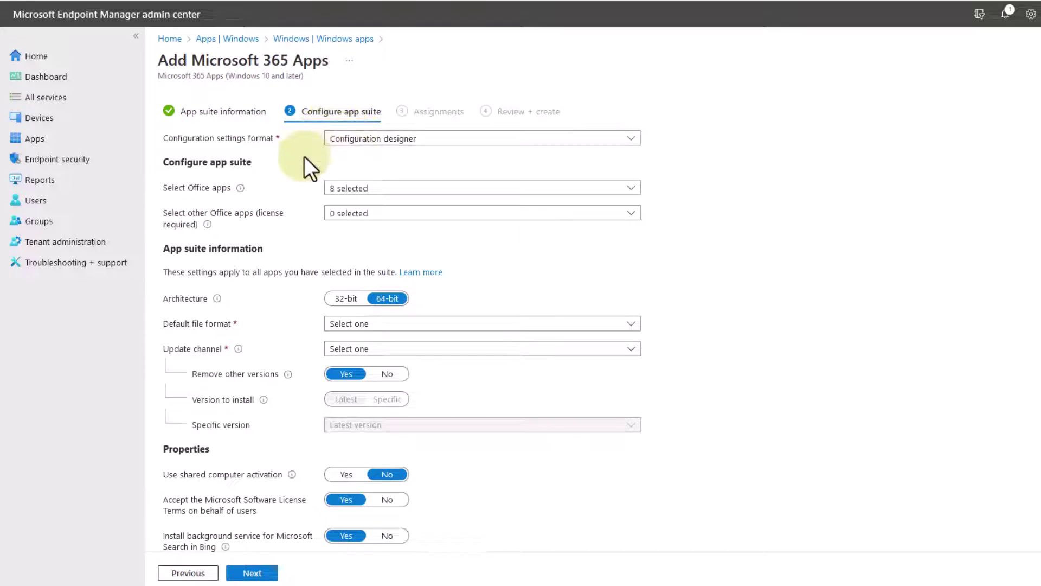
left_click(368, 140)
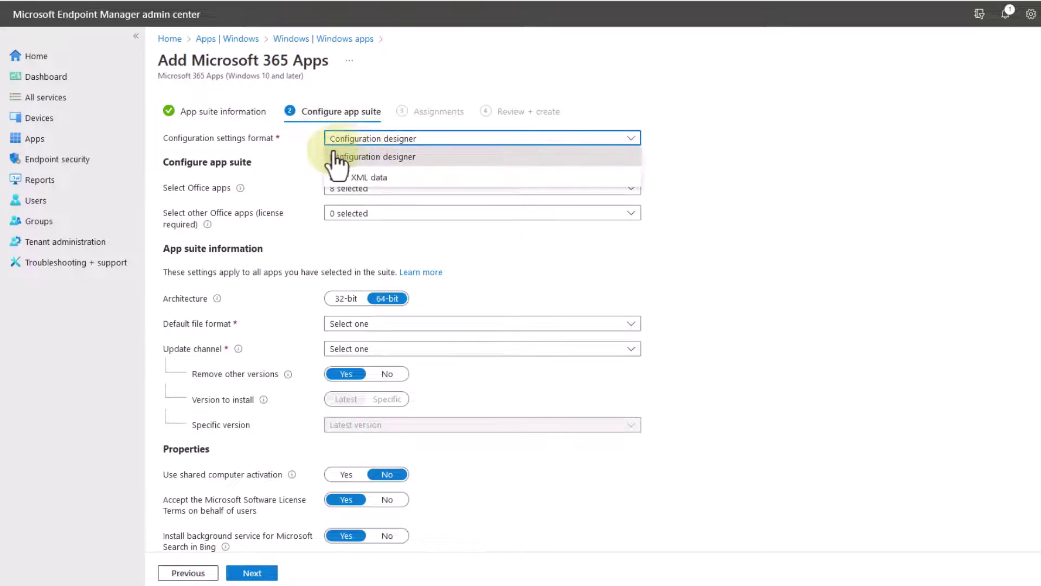
left_click(780, 152)
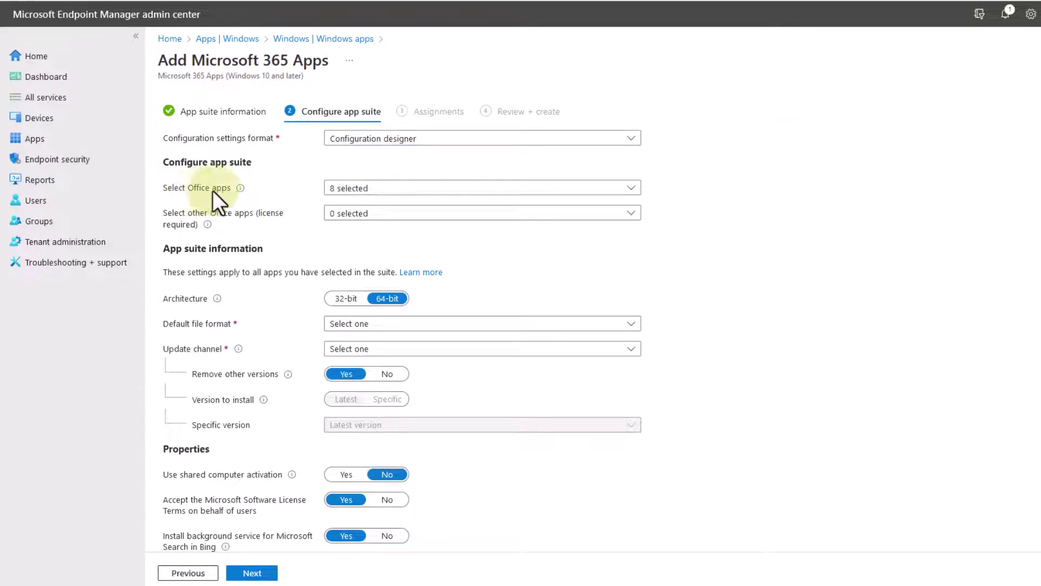
- Exclude Access, Excel, OneNote, PowerPoint, Publisher, Teams and Word, leaving only Outlook
left_click(374, 195)
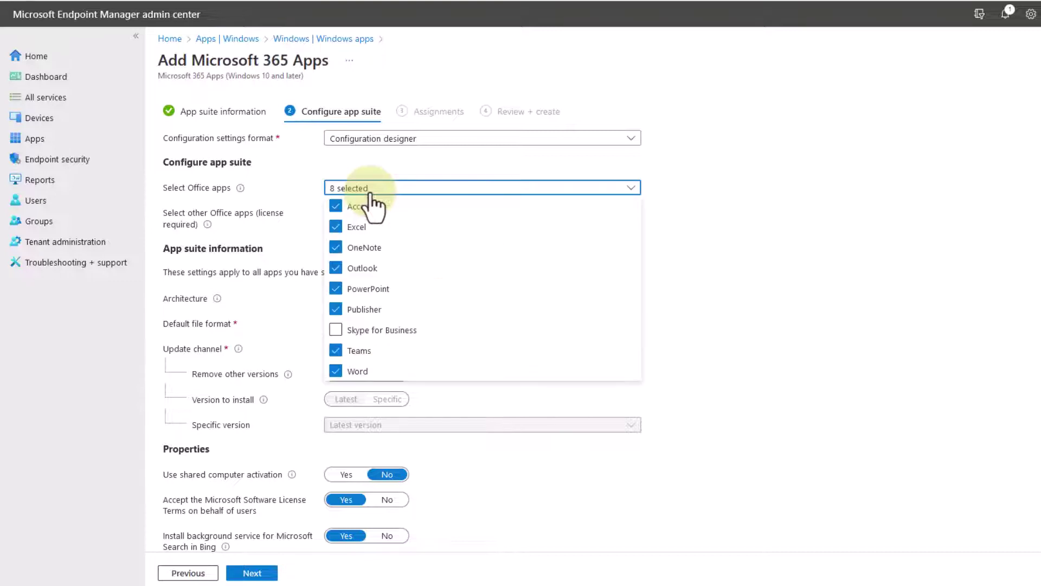
left_click(337, 207)
left_click(336, 227)
left_click(337, 248)
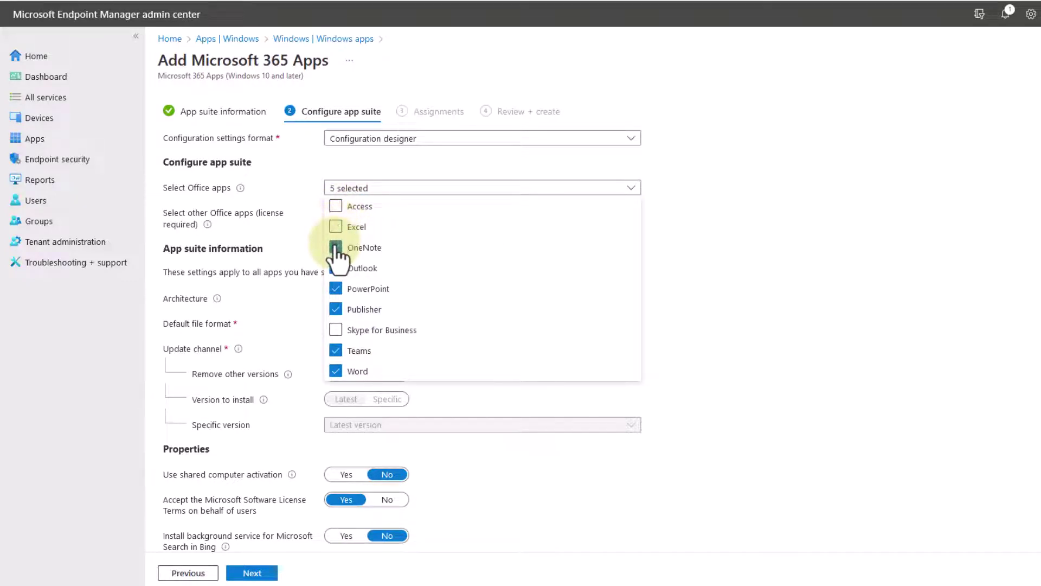
left_click(336, 289)
left_click(336, 309)
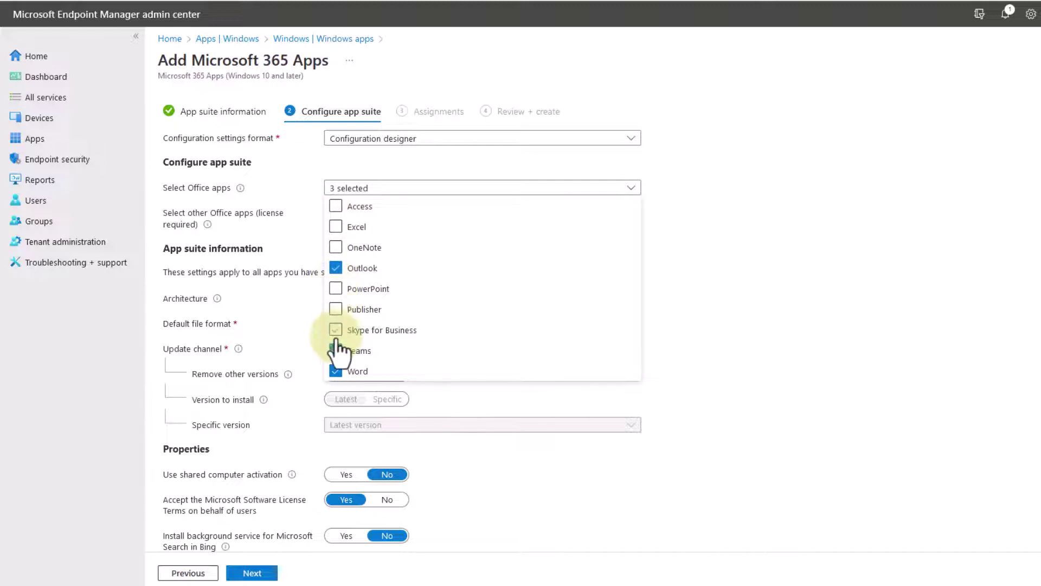
left_click(337, 350)
left_click(336, 371)
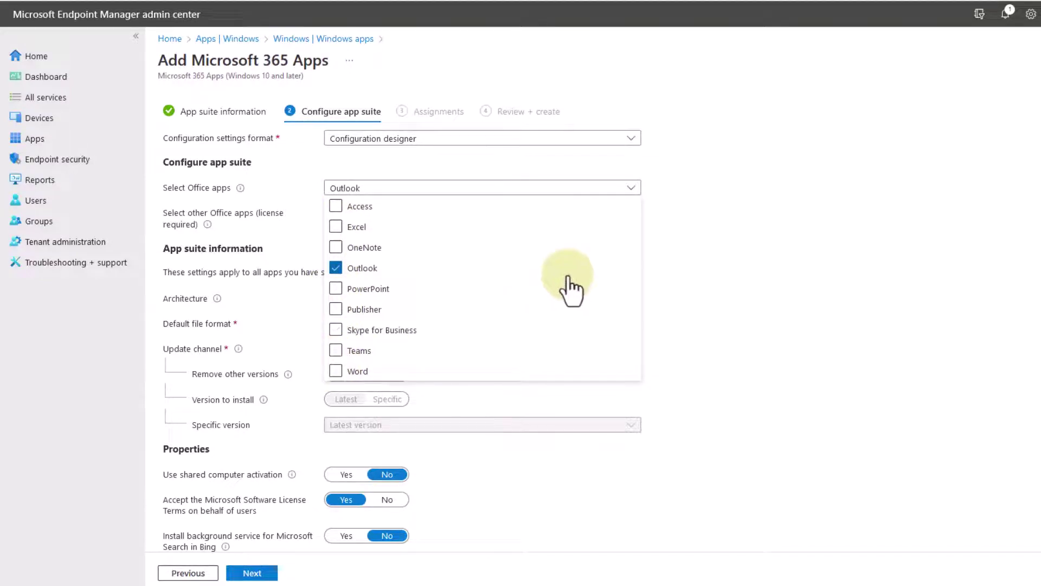
left_click(727, 226)
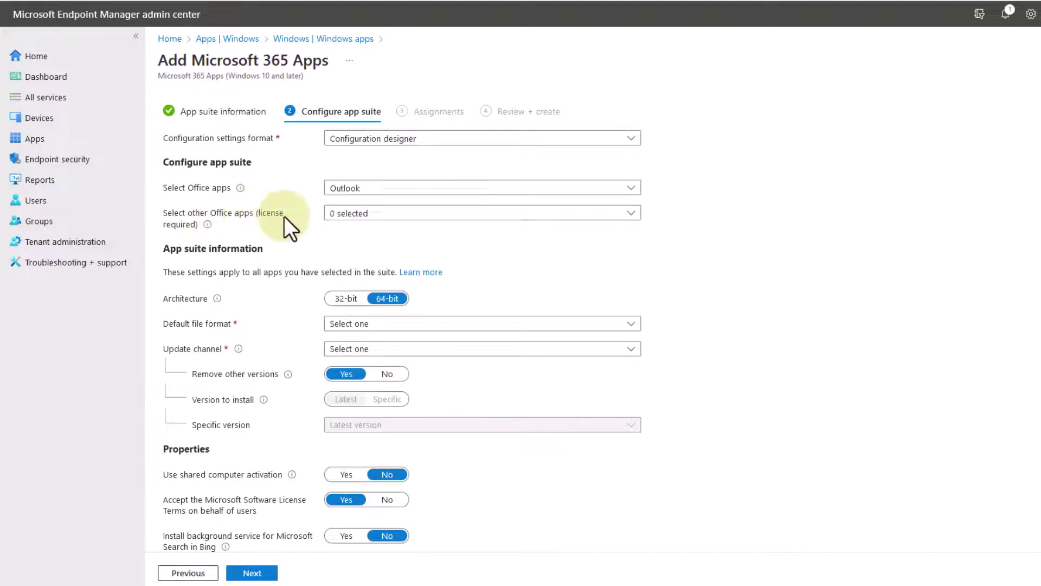
- Leave the other licensed Office apps at none selected
left_click(372, 214)
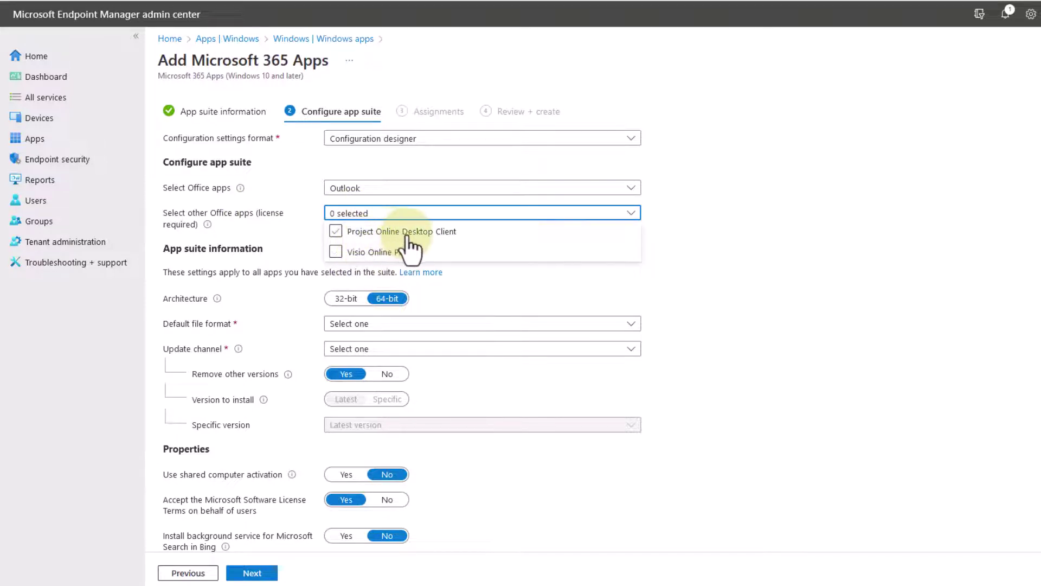
left_click(671, 231)
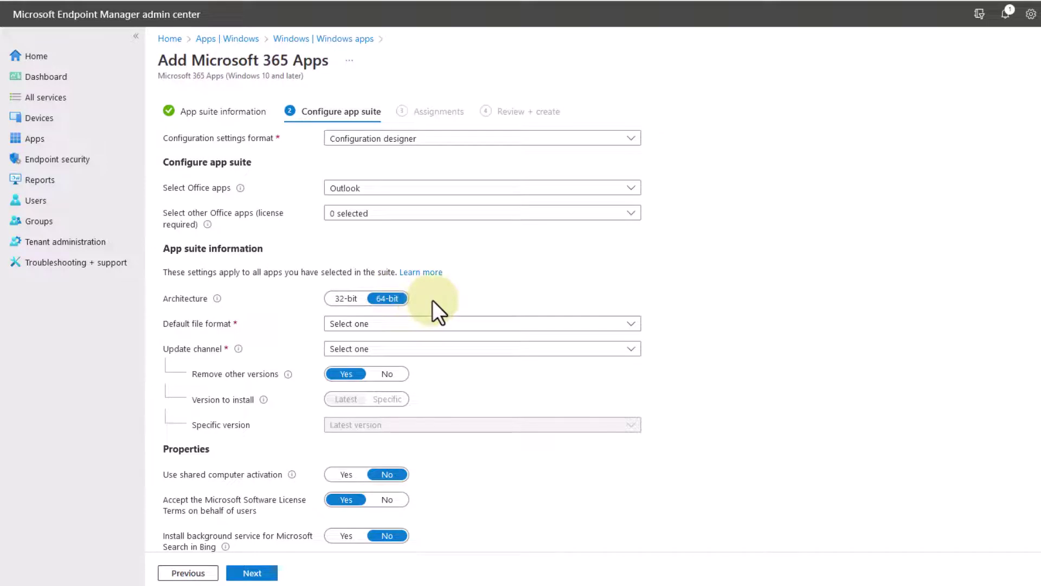
- Keep 64-bit architecture, default to Office Open Document Format, and use Current Channel (Preview)
left_click(346, 298)
left_click(386, 298)
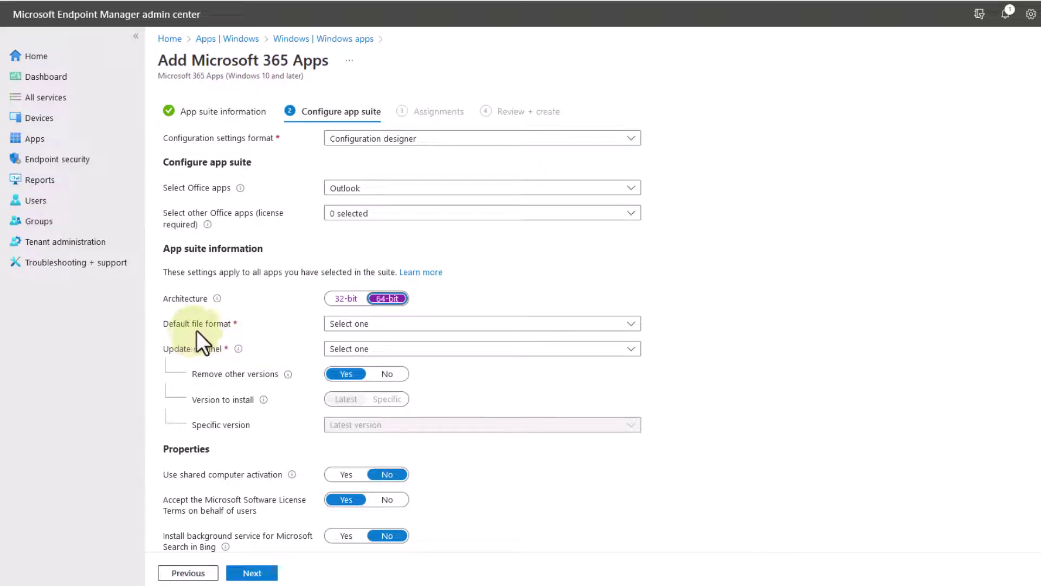
left_click(367, 325)
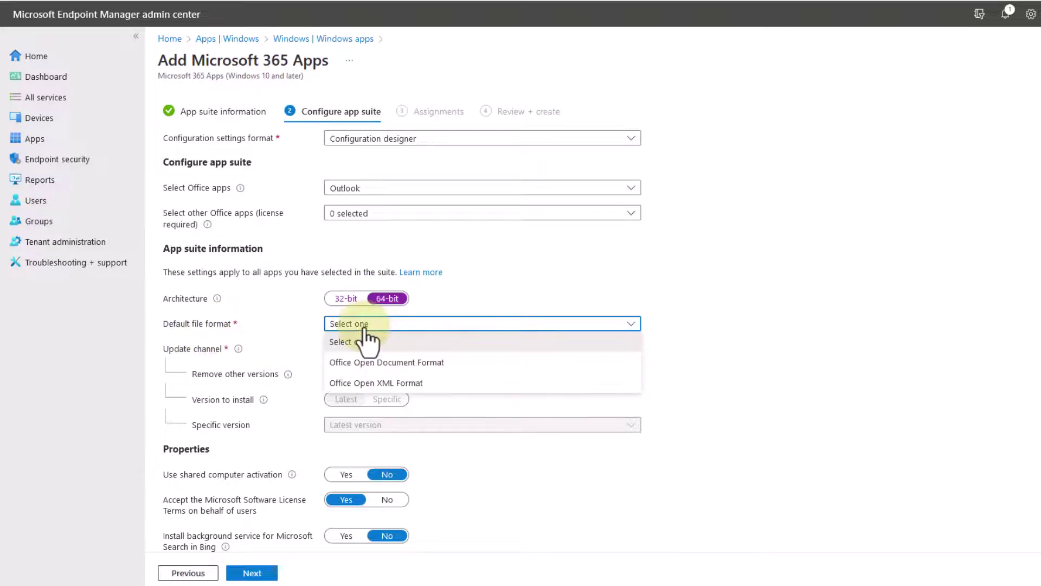
left_click(395, 363)
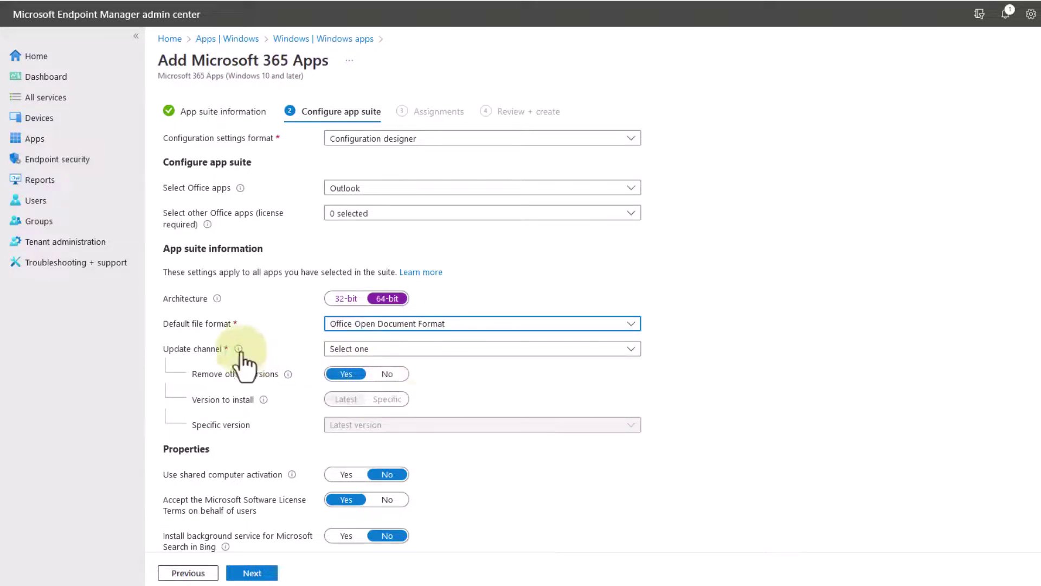
left_click(357, 350)
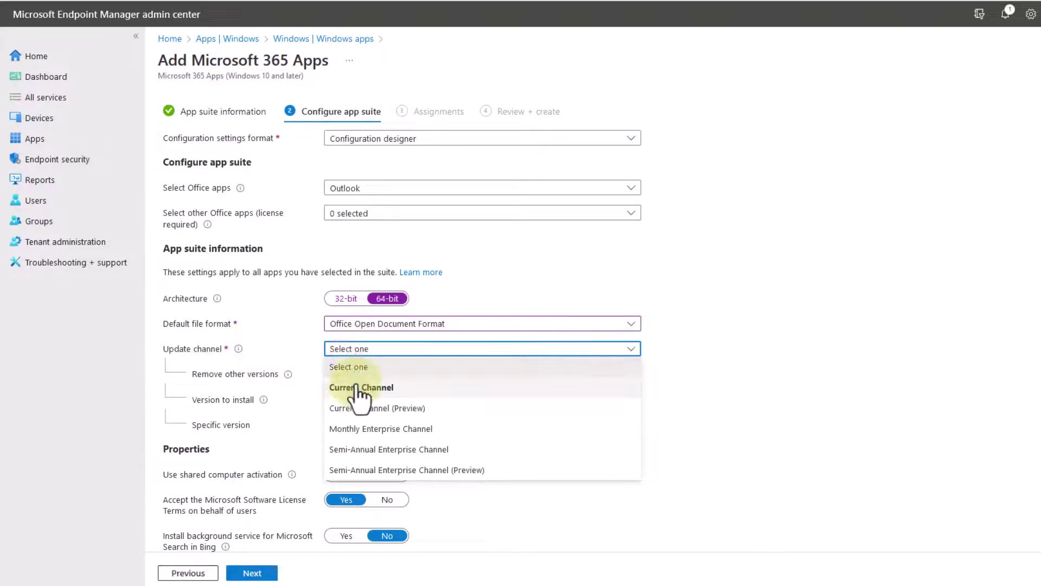
left_click(404, 410)
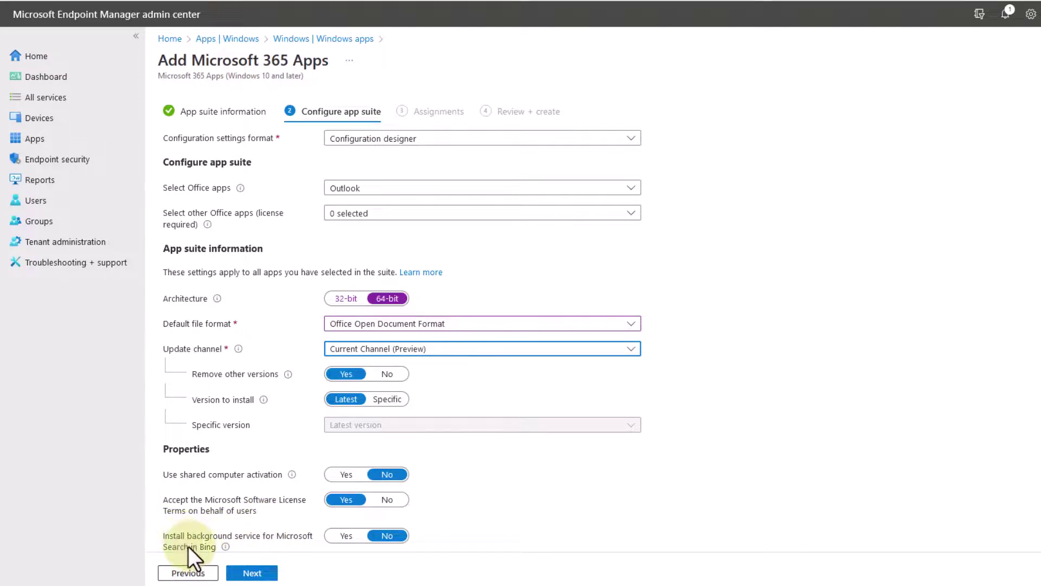
- Add the Windows11 group as a required assignment for the suite
left_click(253, 572)
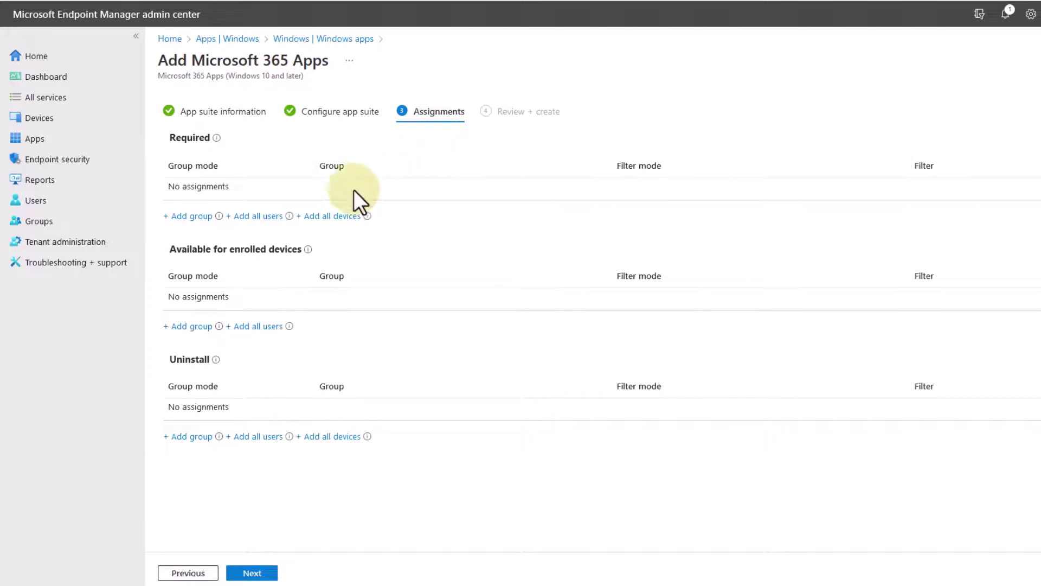
left_click(192, 216)
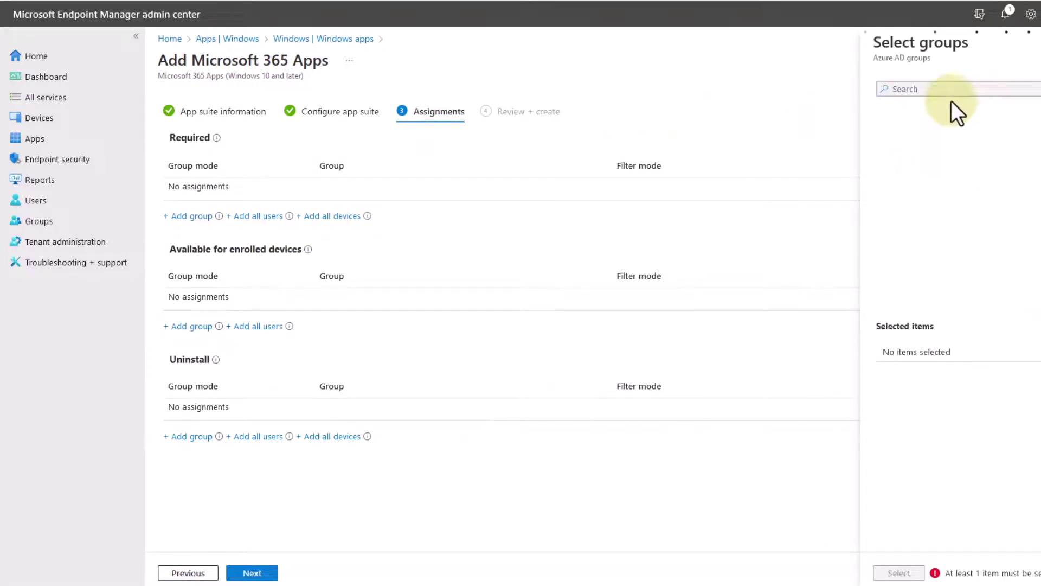
left_click(948, 89)
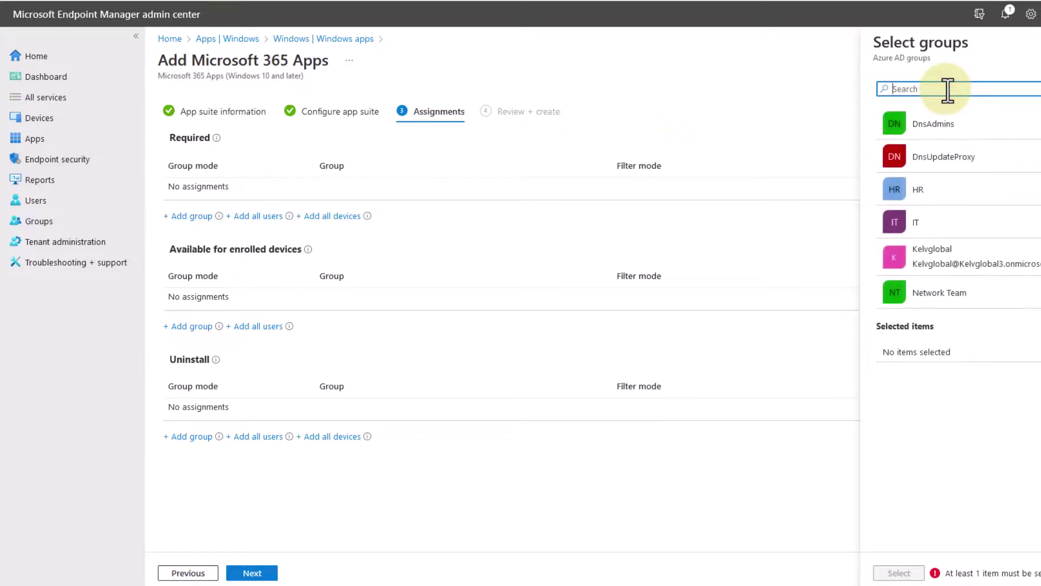
type("win")
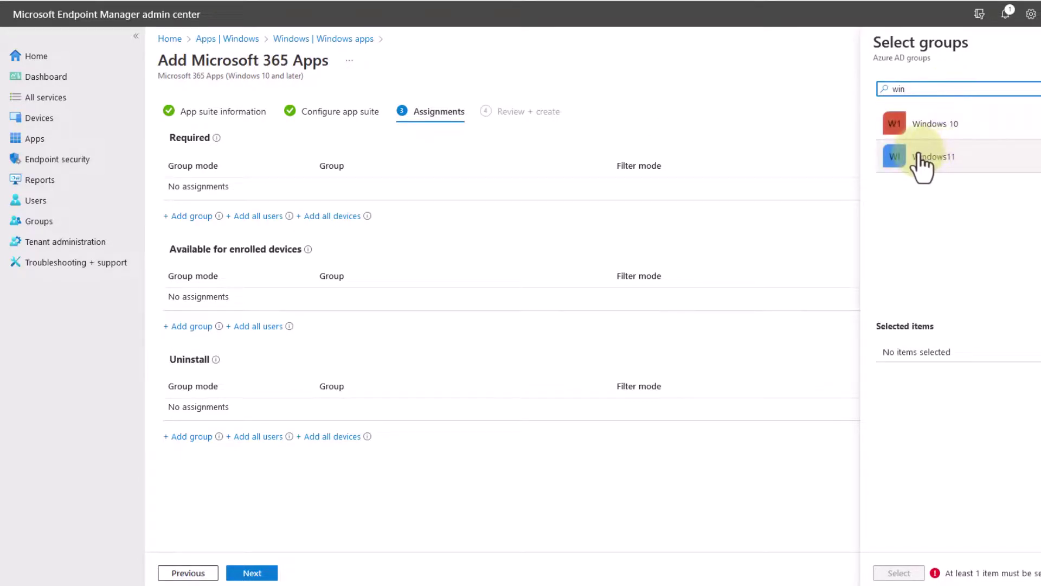
left_click(922, 159)
left_click(903, 573)
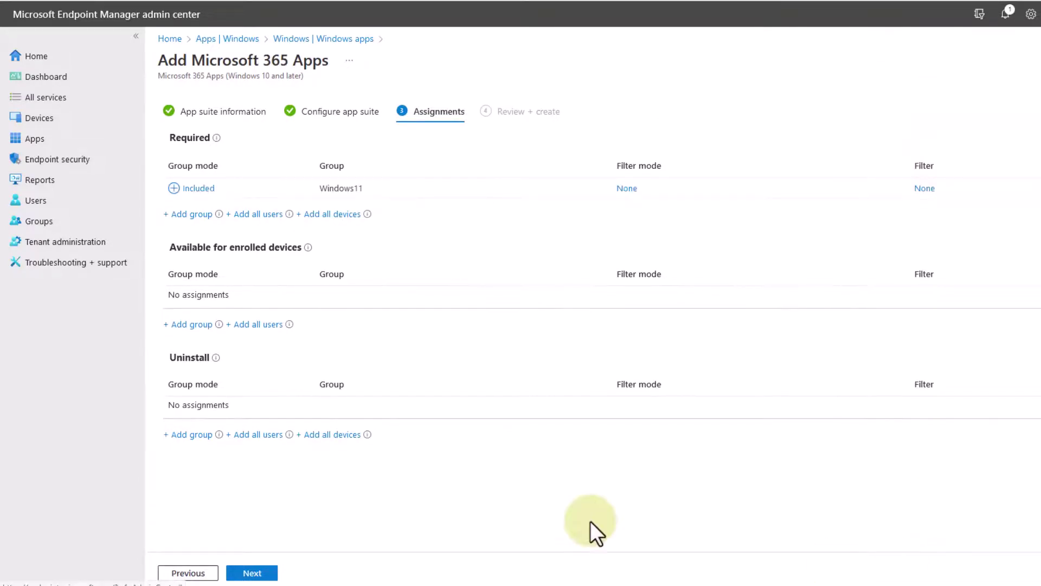
- Review the suite settings and create the Microsoft 365 Apps suite
left_click(253, 572)
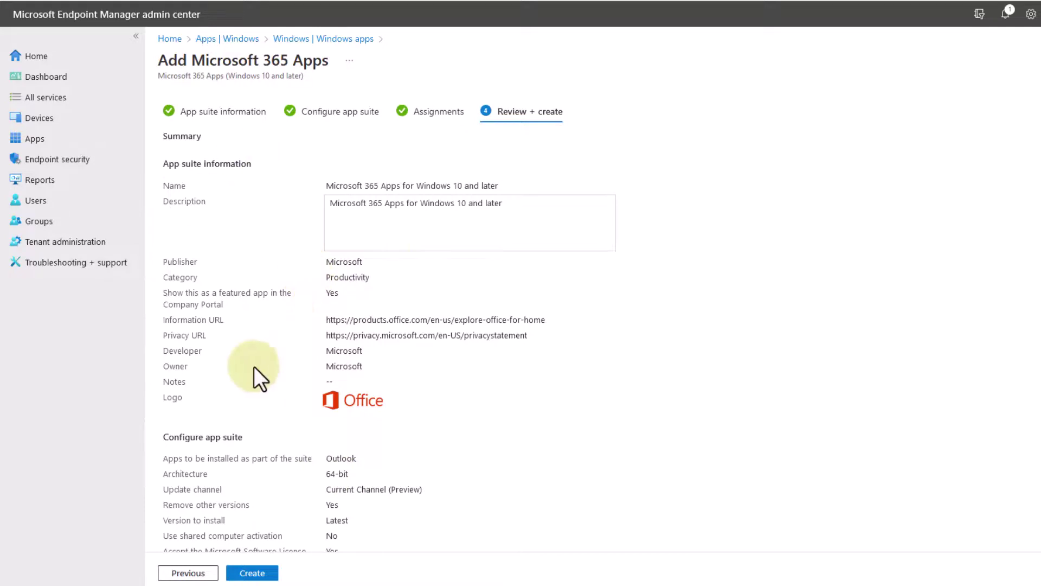
left_click(256, 572)
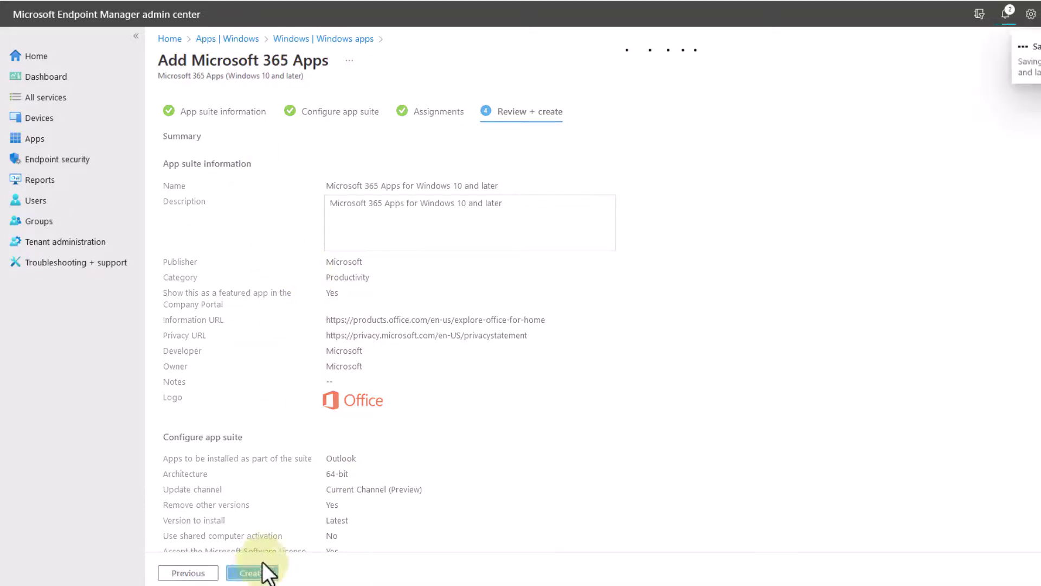